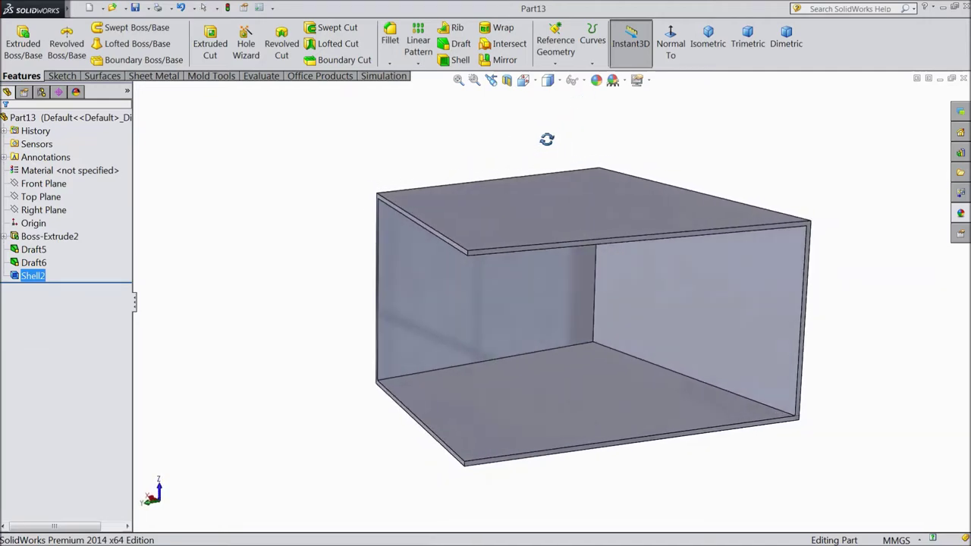
Start a new sketch on the open rim face of the shelled box.
key("Escape")
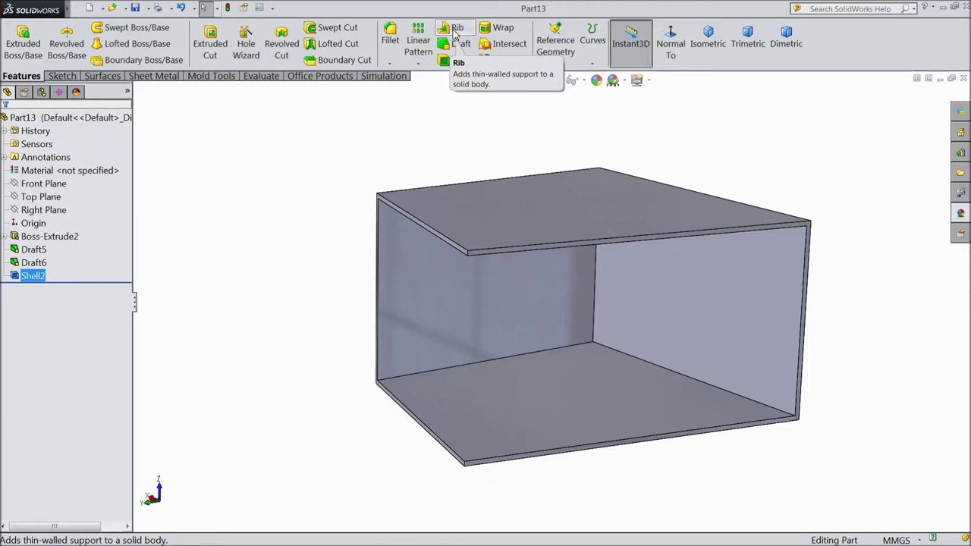
middle_click_drag(355, 151, 337, 136)
middle_click_drag(331, 240, 295, 148)
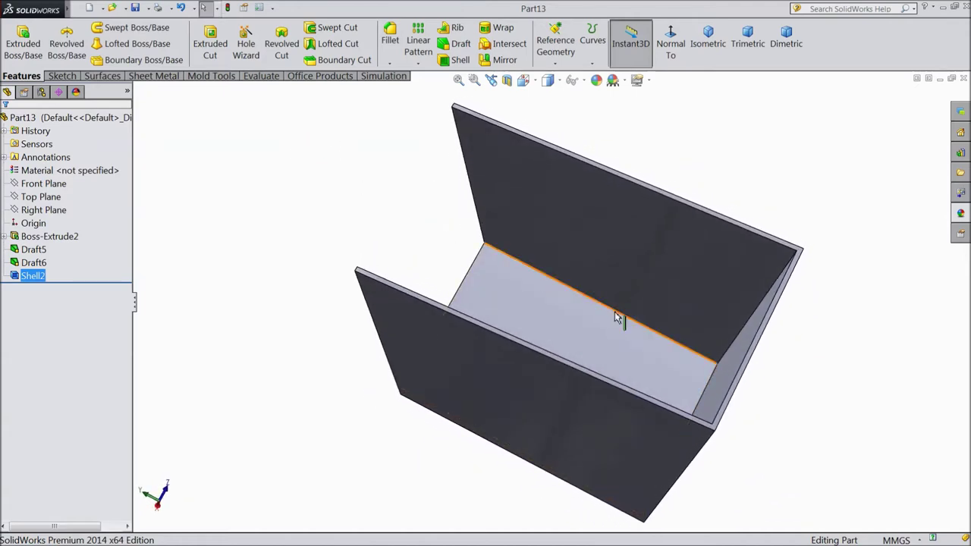
scroll(632, 319, "down", 2)
scroll(633, 319, "up", 2)
scroll(617, 271, "down", 3)
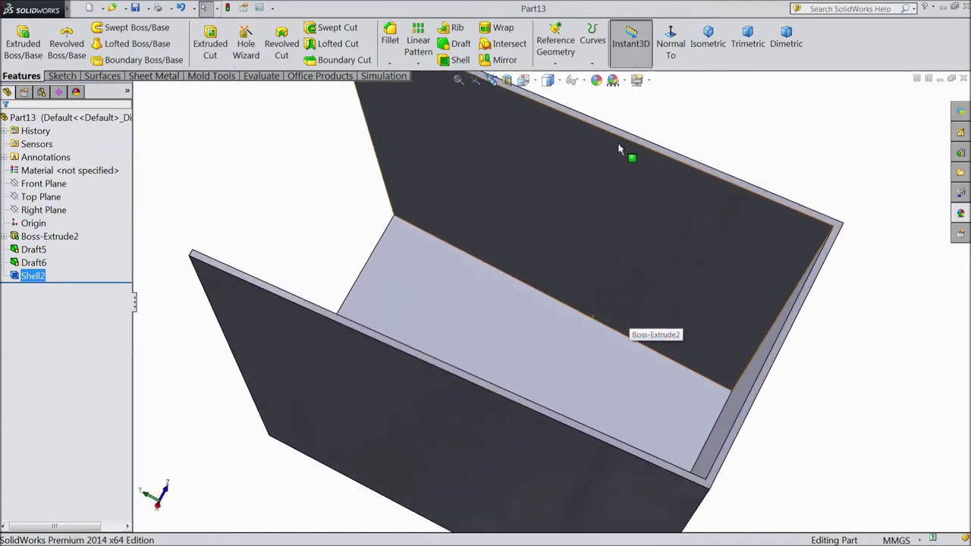
left_click(497, 392)
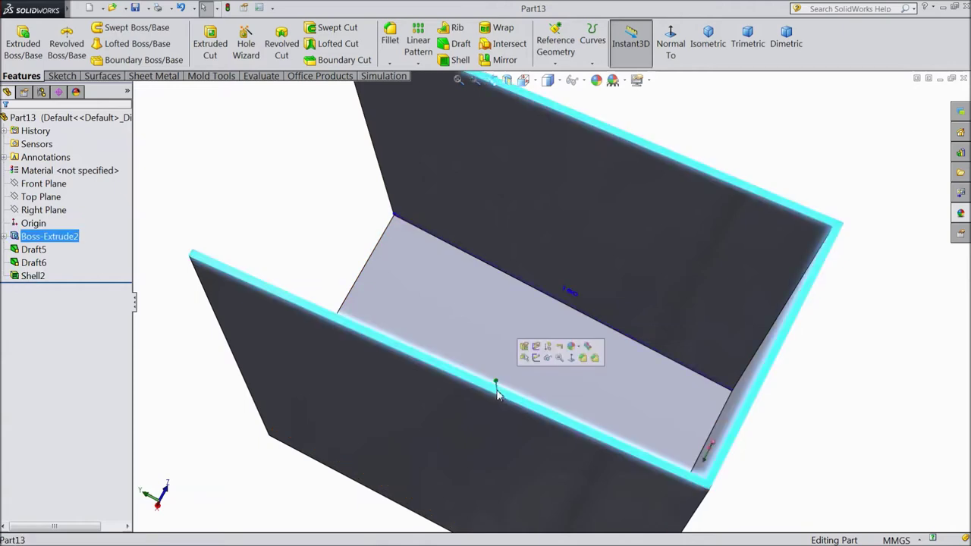
left_click(541, 362)
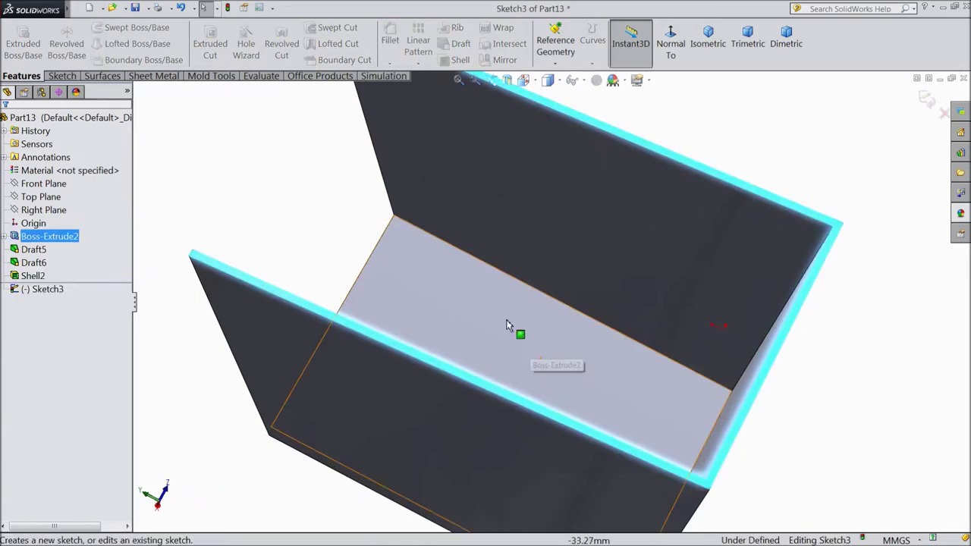
Sketch a straight line about 120 mm long across the open rim, joining the midpoints of the two opposite long walls.
left_click(62, 76)
left_click(86, 27)
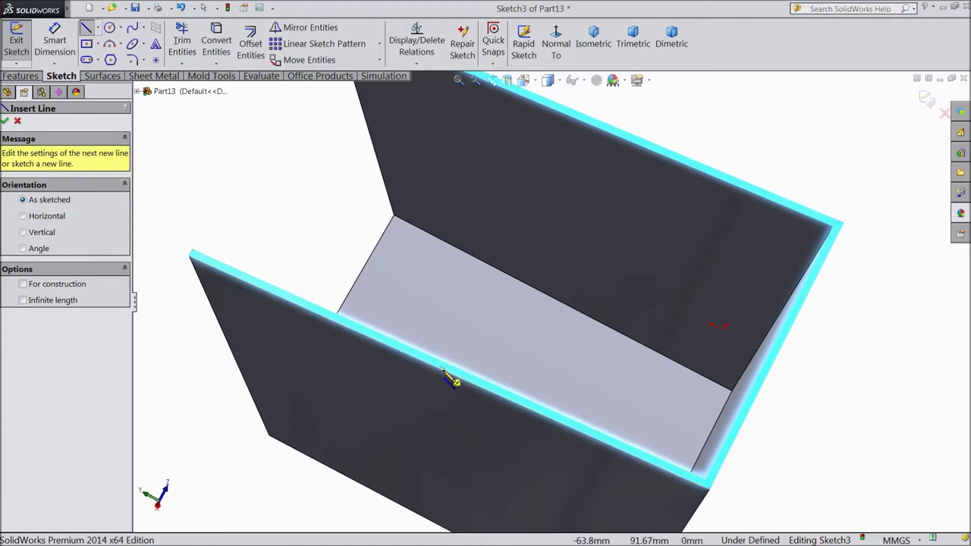
left_click(451, 379)
middle_click_drag(457, 384, 561, 210)
scroll(574, 192, "down", 3)
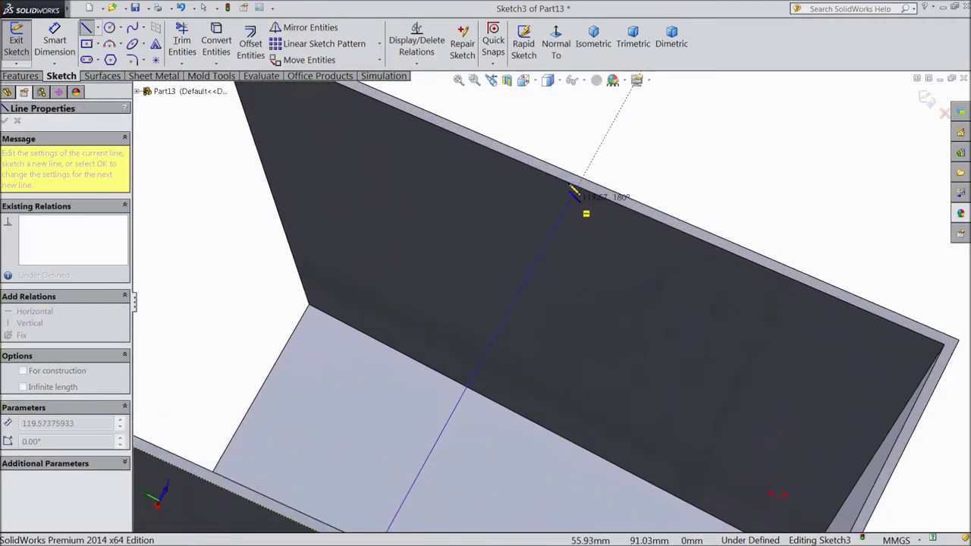
left_click(581, 178)
right_click(680, 135)
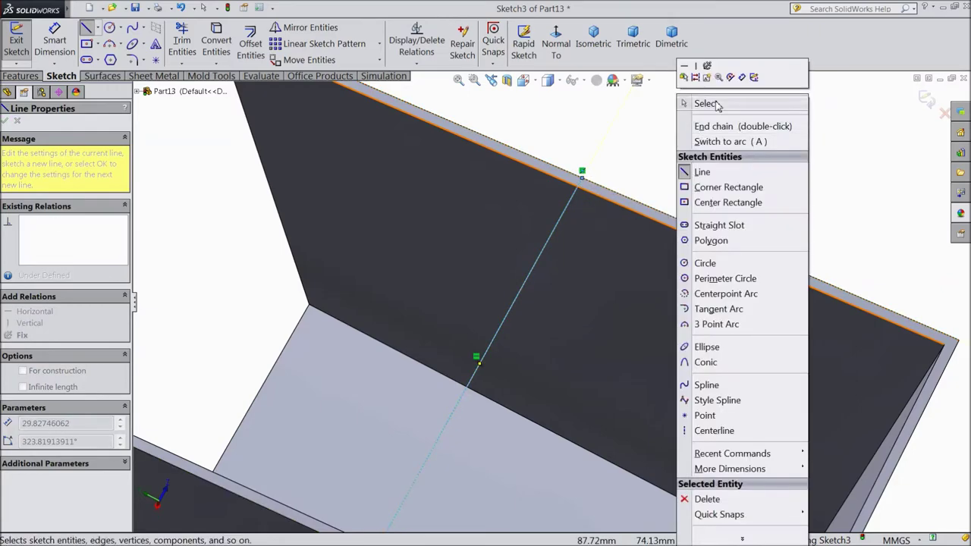
left_click(705, 103)
scroll(700, 104, "up", 3)
middle_click_drag(700, 104, 642, 248)
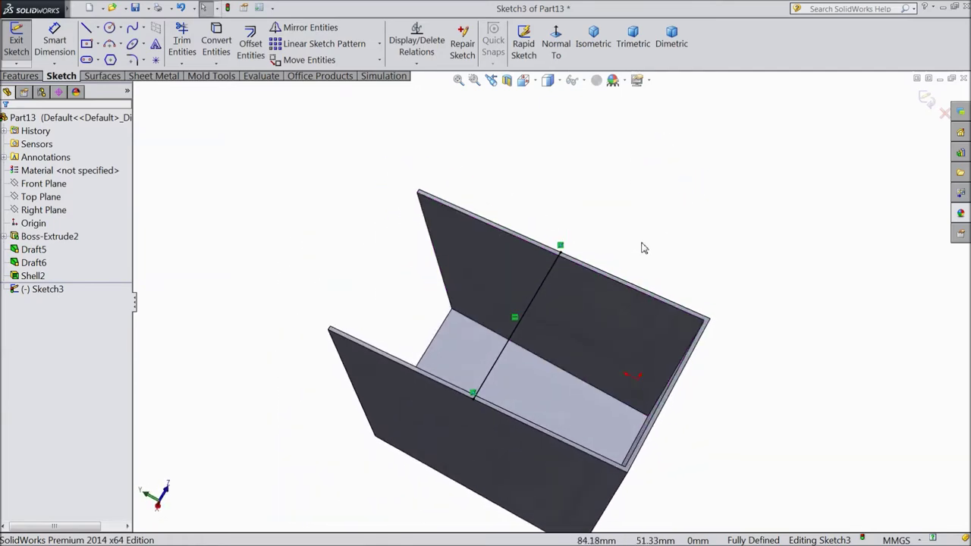
scroll(555, 360, "down", 2)
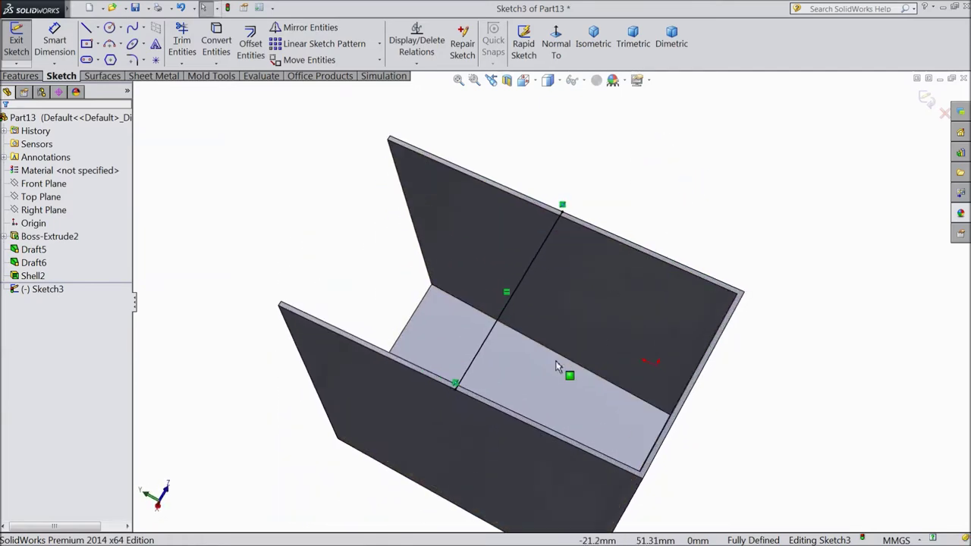
Start a Rib feature from the sketched line and set its extrusion direction to Normal to Sketch.
left_click(21, 76)
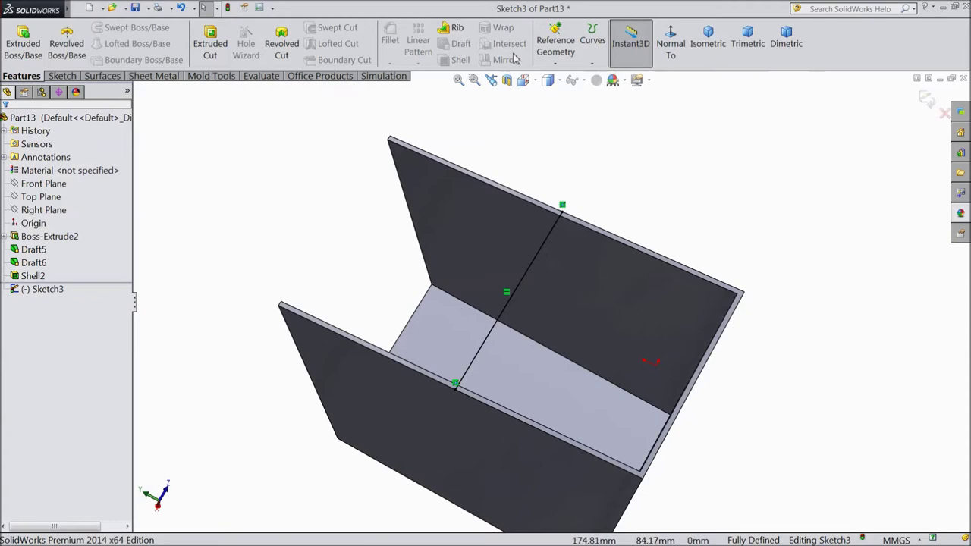
left_click(456, 31)
mouse_move(628, 226)
middle_mouse_down()
mouse_move(631, 89)
mouse_move(611, 107)
mouse_move(635, 115)
middle_mouse_up()
scroll(508, 253, "down", 5)
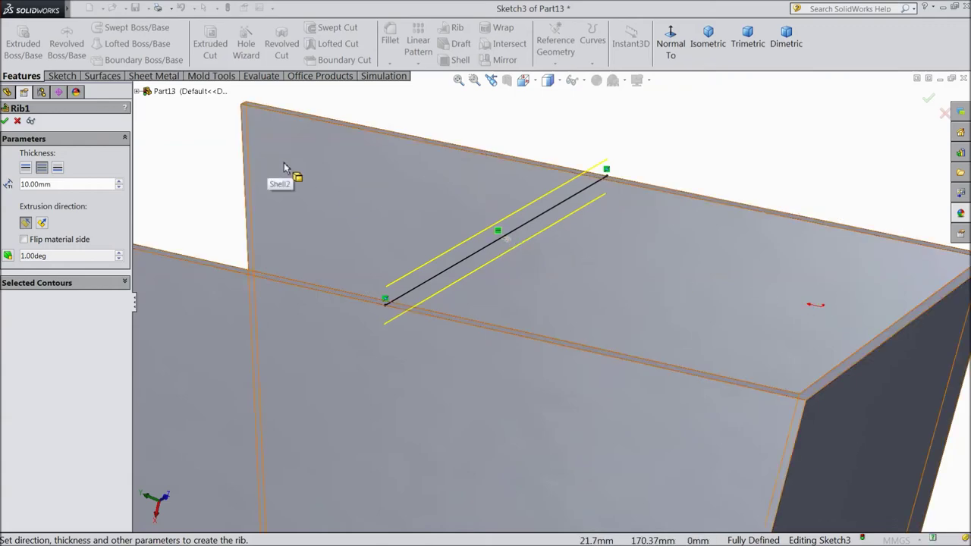
scroll(279, 171, "up", 5)
middle_click_drag(586, 154, 577, 189)
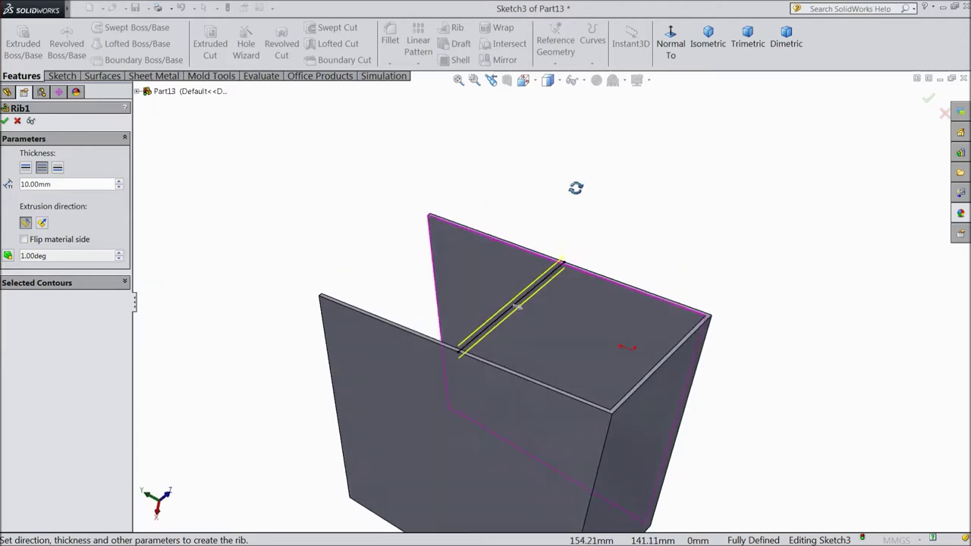
scroll(534, 334, "down", 3)
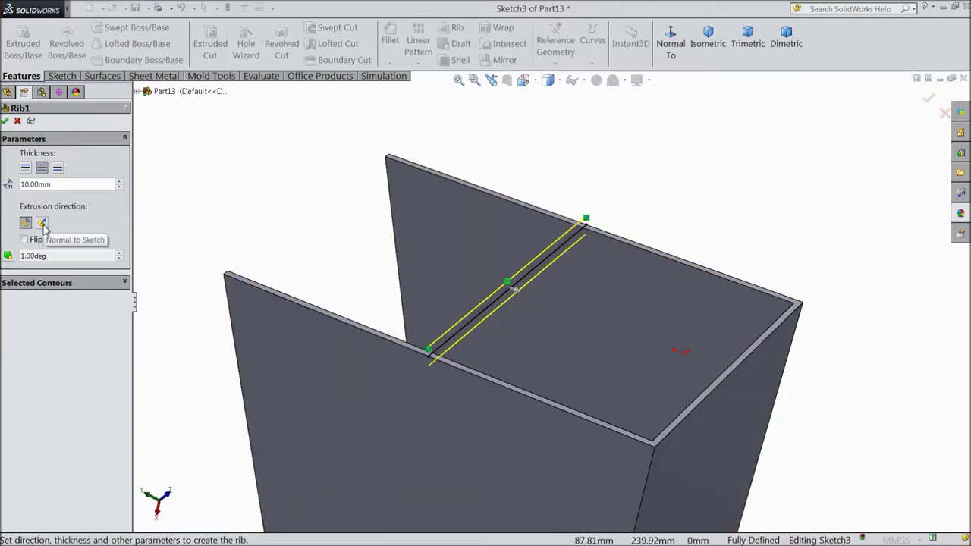
left_click(42, 225)
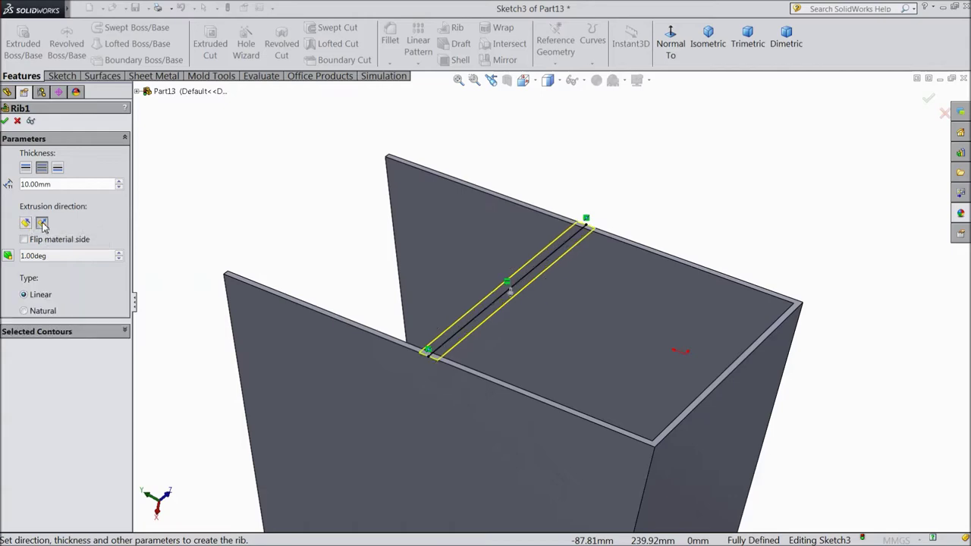
middle_click_drag(273, 276, 520, 396)
scroll(297, 233, "up", 3)
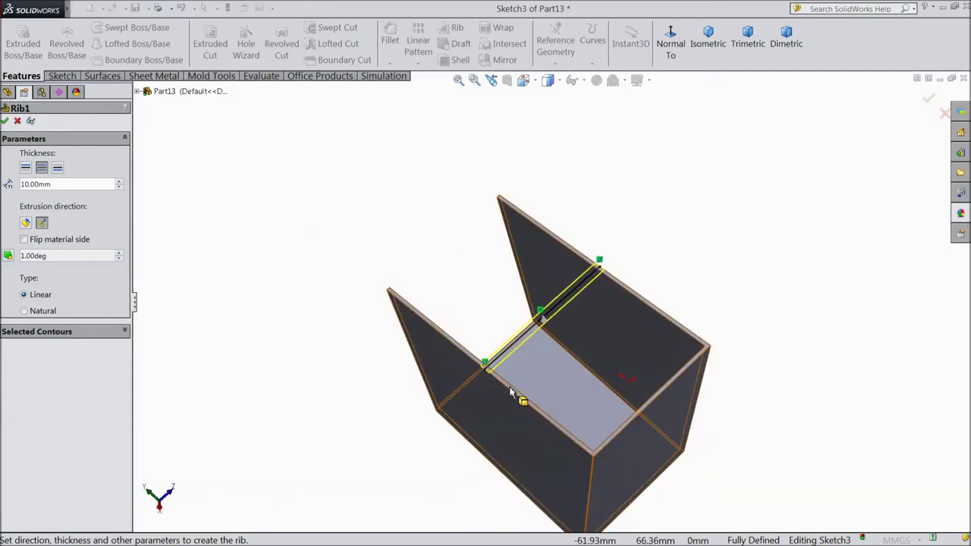
middle_click_drag(564, 373, 705, 403)
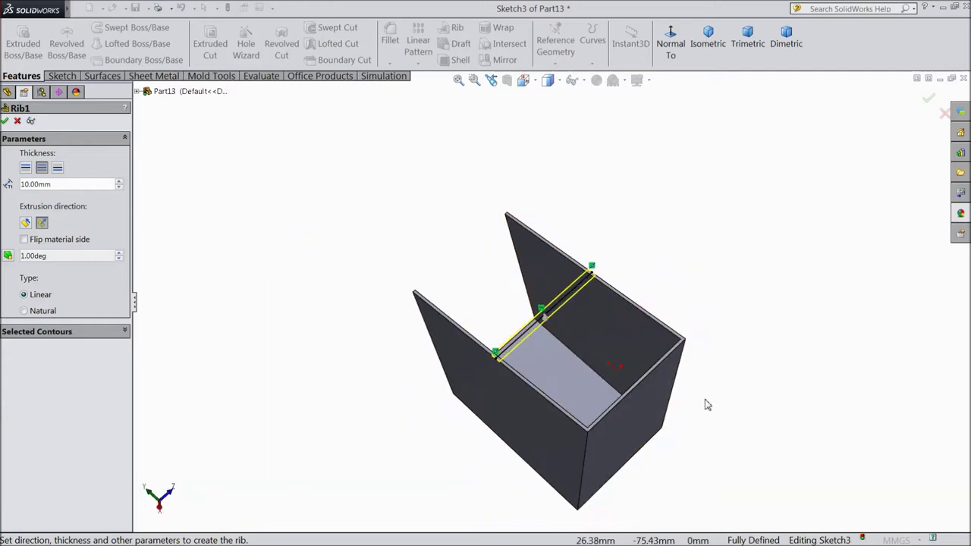
scroll(639, 388, "down", 2)
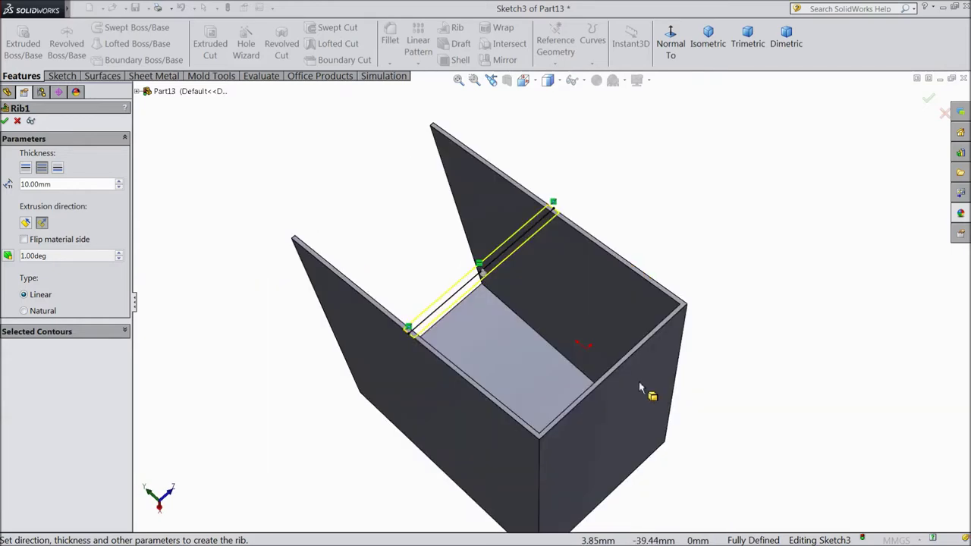
Try the one-sided thickness options, choose Both Sides at 10 mm, and create the rib.
left_click(27, 170)
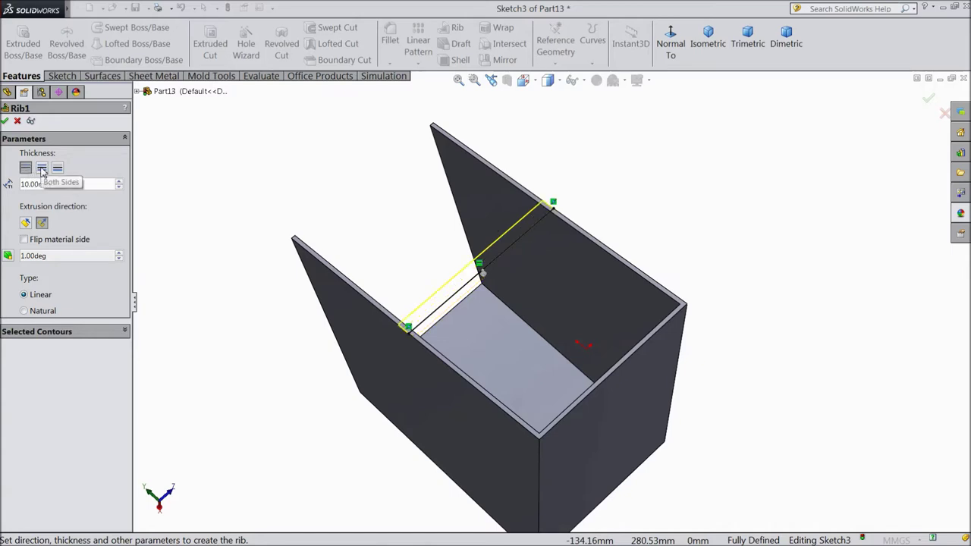
left_click(42, 169)
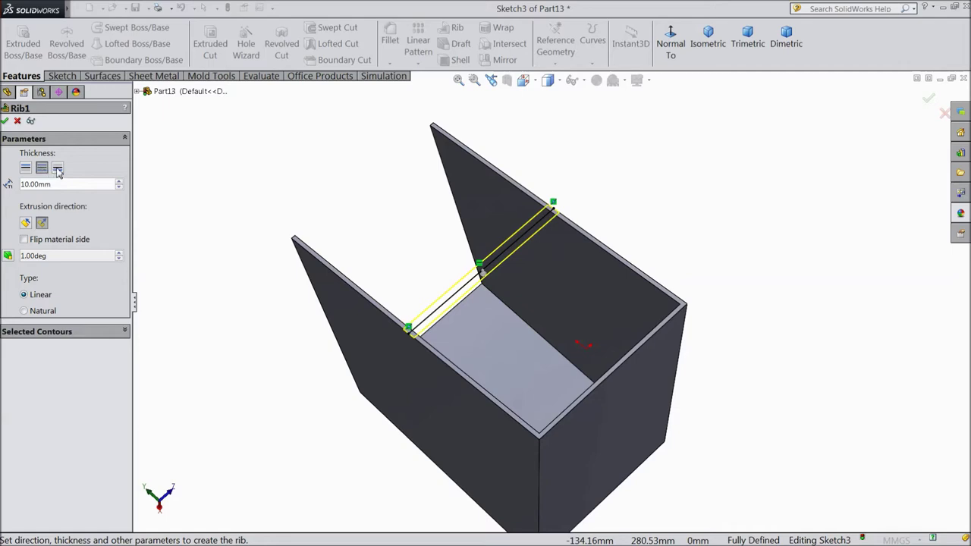
left_click(58, 169)
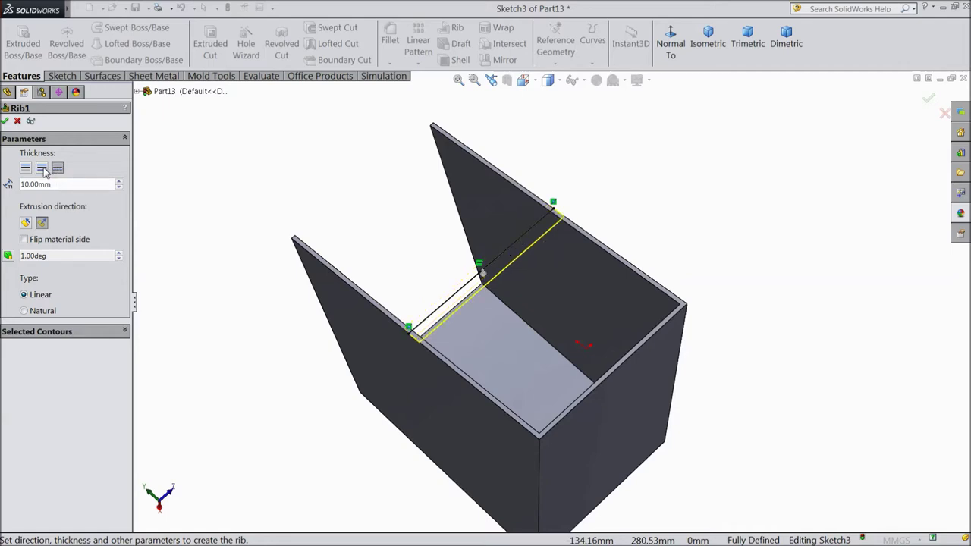
left_click(42, 169)
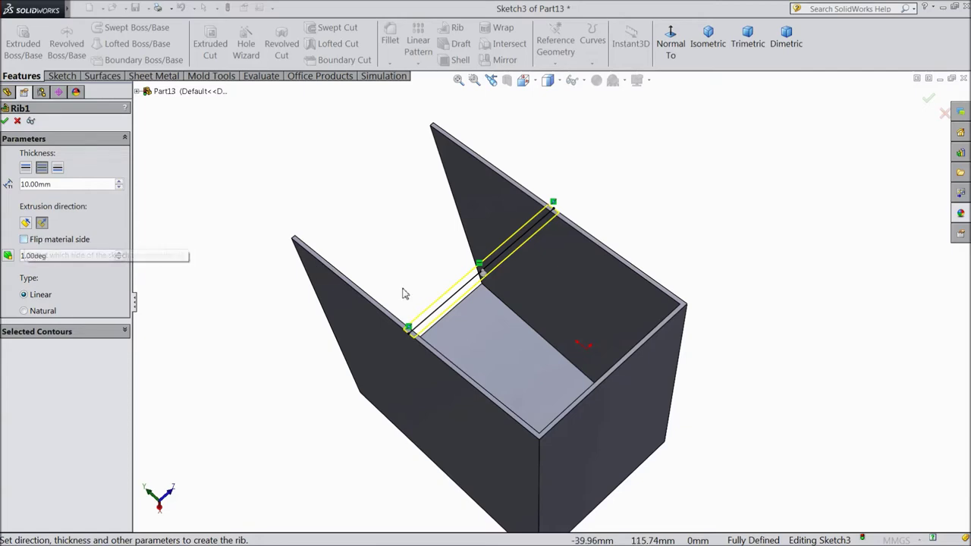
scroll(501, 299, "down", 4)
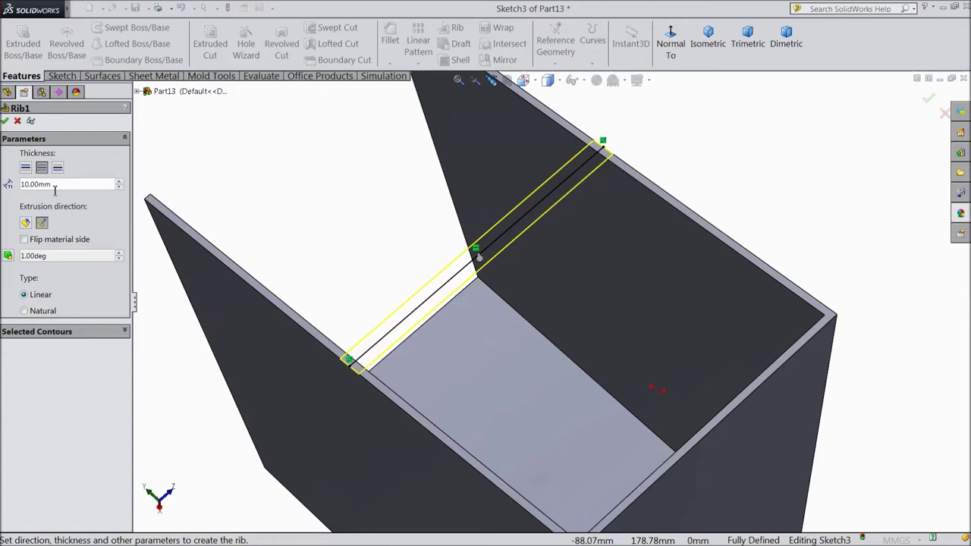
left_click(5, 121)
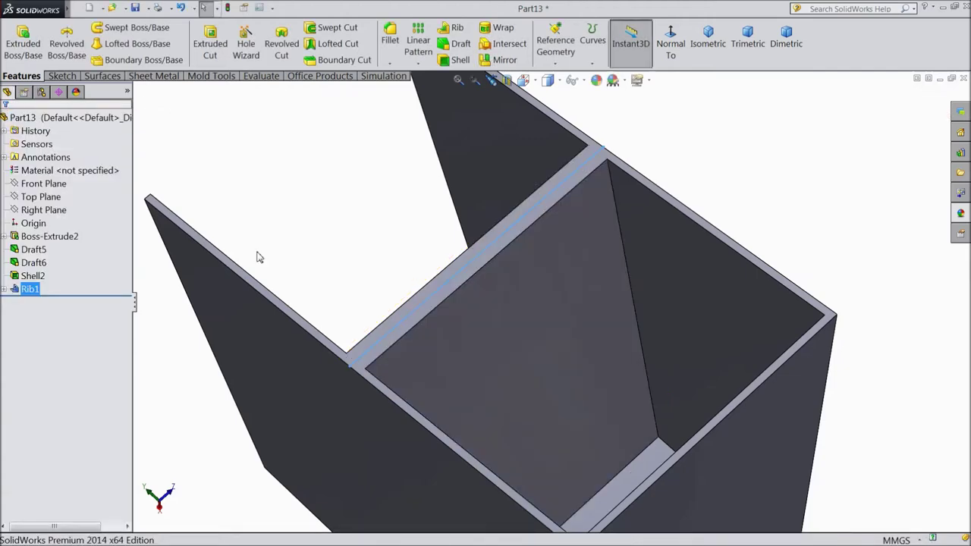
Examine the rib and the compartments on either side of it from several angles.
key("z")
mouse_move(322, 243)
middle_mouse_down()
mouse_move(368, 293)
mouse_move(336, 281)
mouse_move(333, 249)
middle_mouse_up()
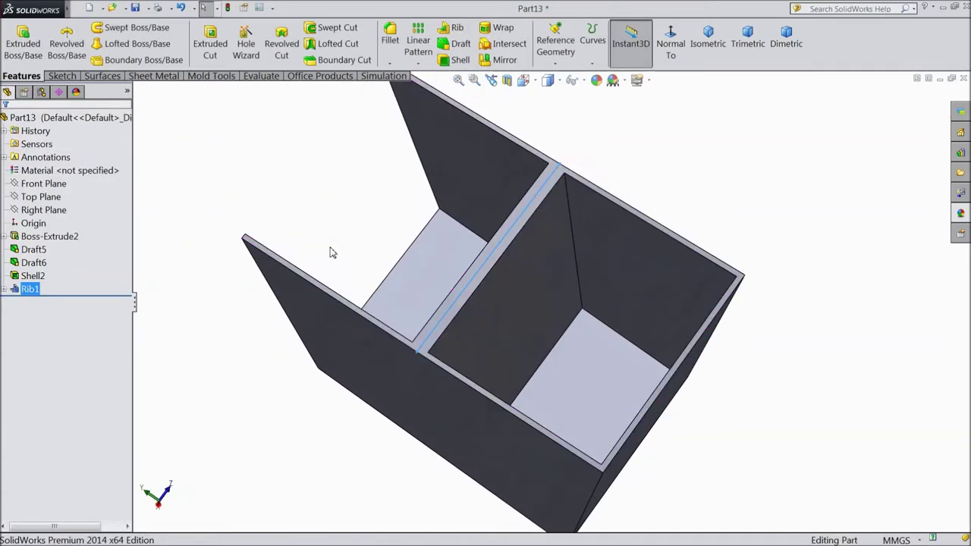
middle_click_drag(698, 173, 728, 249)
scroll(728, 250, "up", 4)
middle_click_drag(750, 313, 618, 329)
scroll(585, 342, "down", 3)
scroll(405, 336, "down", 2)
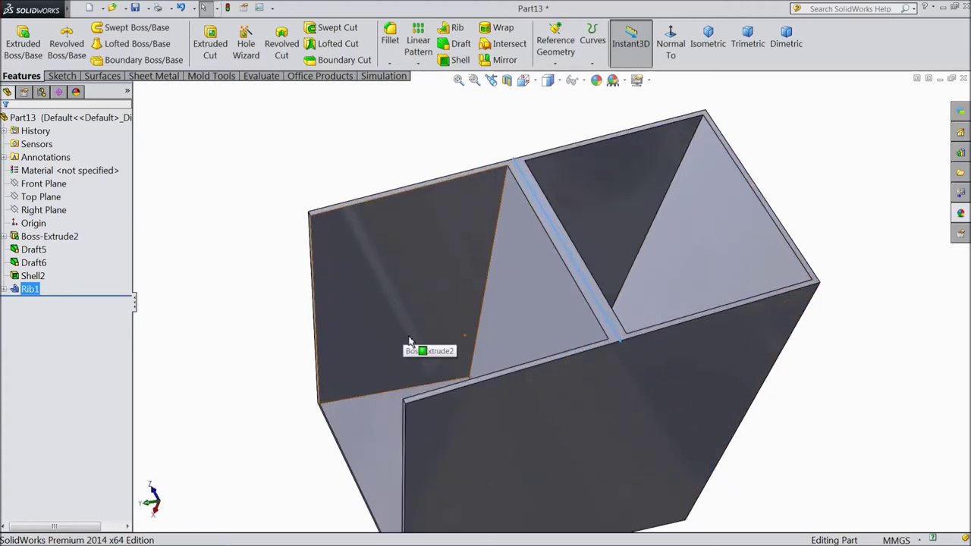
scroll(553, 412, "up", 3)
scroll(598, 263, "down", 3)
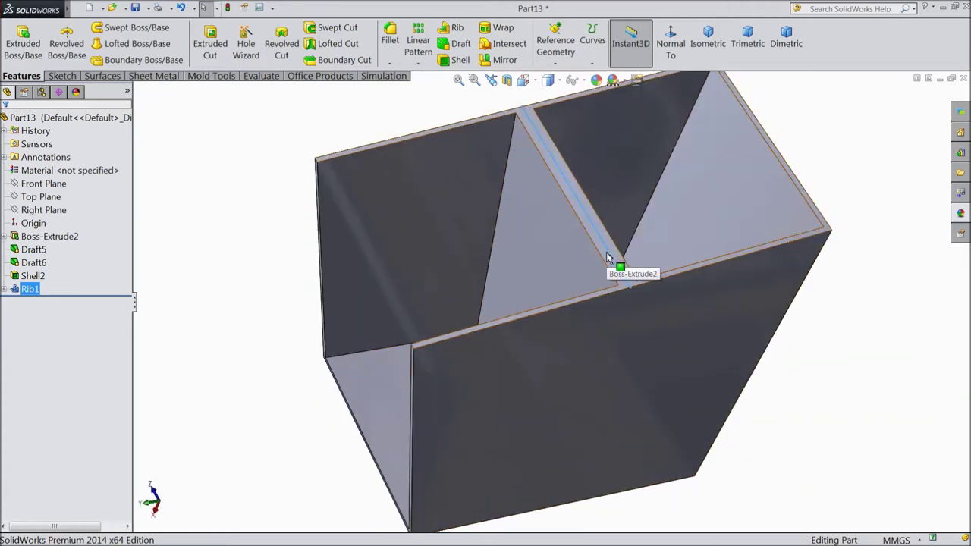
Open a new sketch on the rim face shared by the walls and the rib, ready for drawing lines.
left_click(607, 257)
left_click(648, 224)
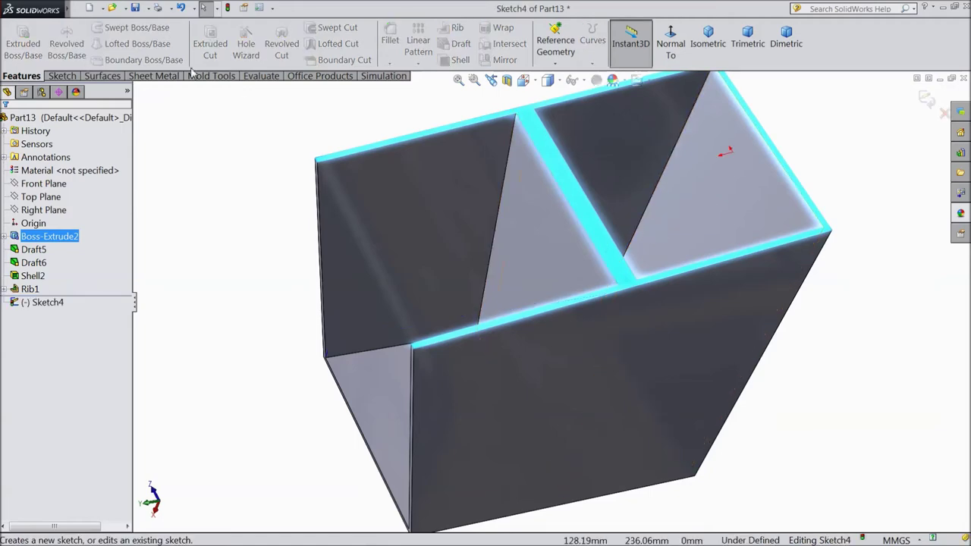
left_click(62, 76)
left_click(86, 27)
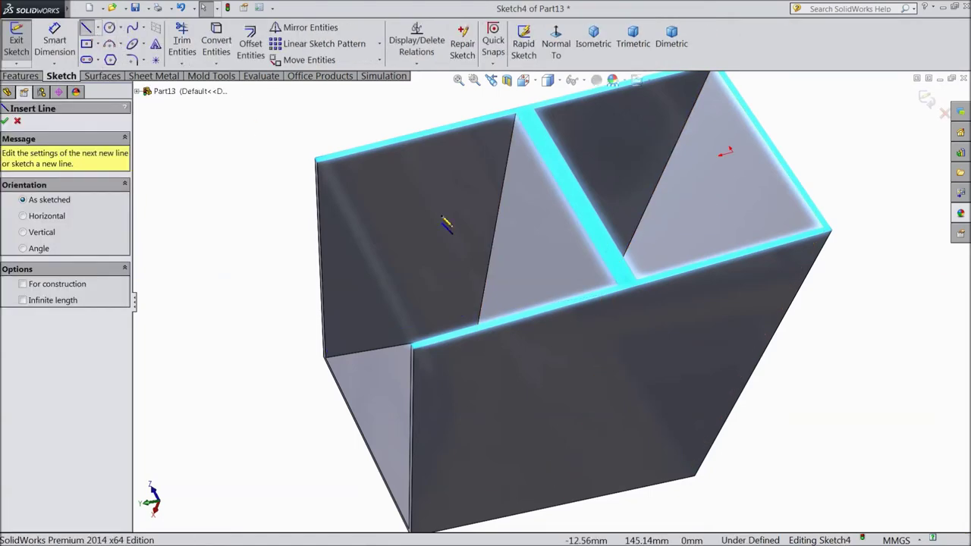
Sketch an oblique line about 103 mm long from the rib's top face to the rim edge of the adjacent long wall.
scroll(647, 295, "down", 3)
scroll(481, 254, "up", 3)
scroll(478, 210, "down", 1)
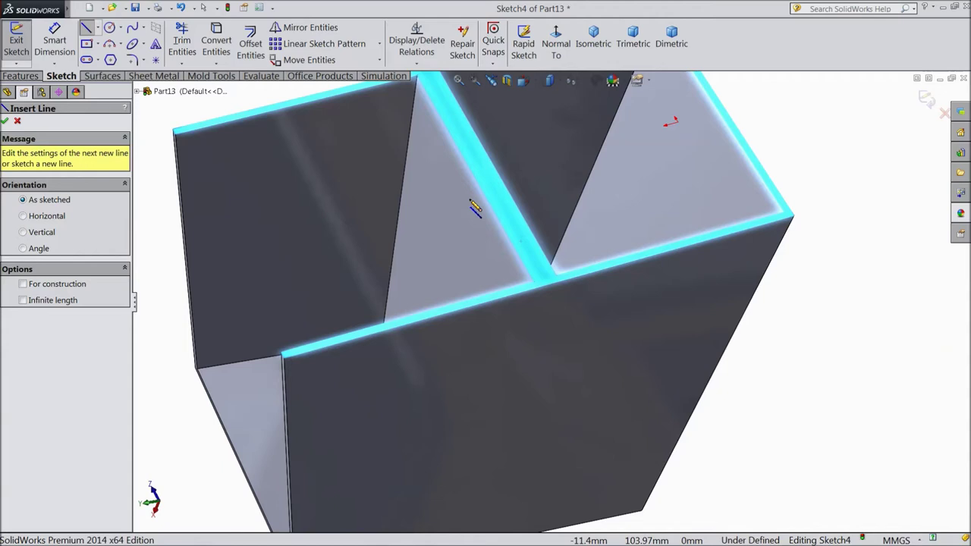
scroll(497, 210, "down", 1)
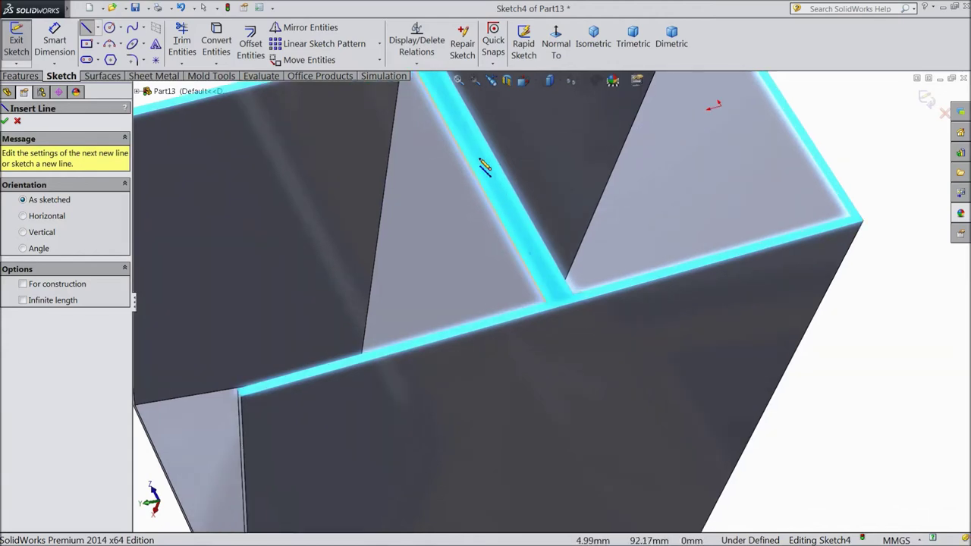
left_click(479, 160)
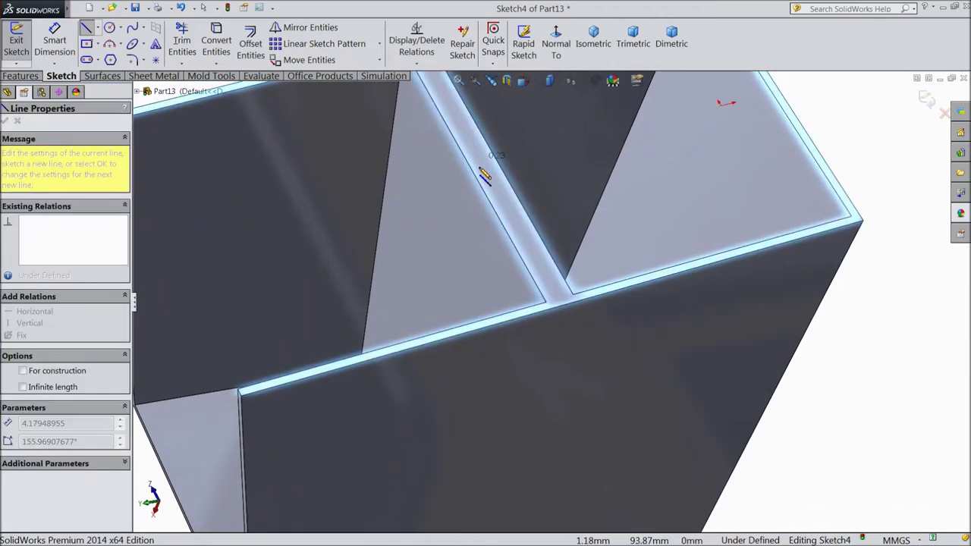
left_click(339, 363)
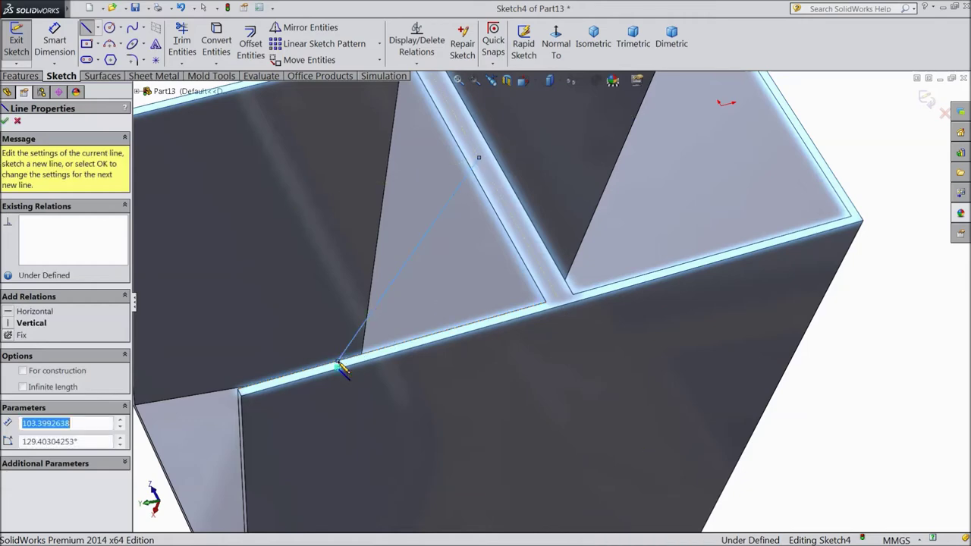
right_click(390, 320)
left_click(419, 113)
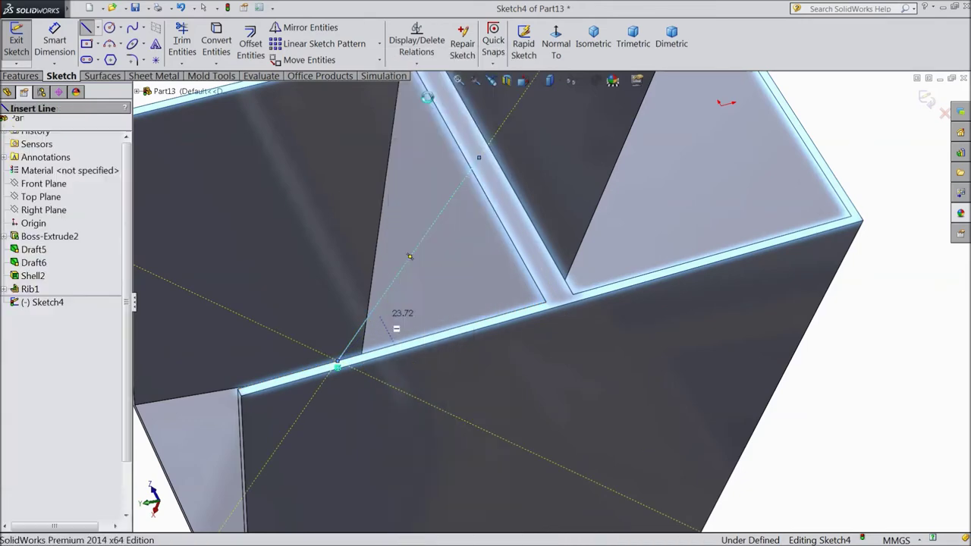
key("Escape")
key("f")
left_click(21, 76)
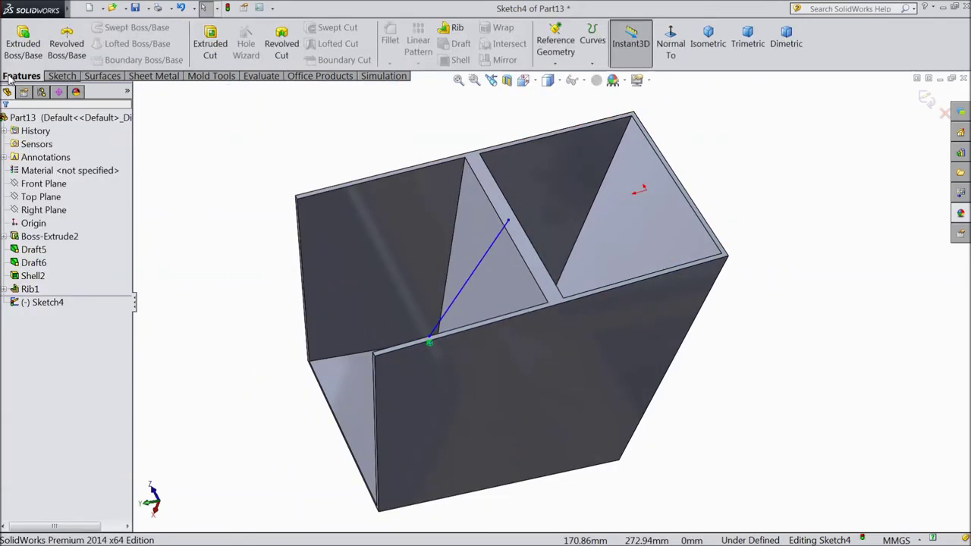
Start a Rib from the oblique line and try creating it 10 mm thick, parallel to the sketch, with the material side flipped and unflipped.
left_click(458, 34)
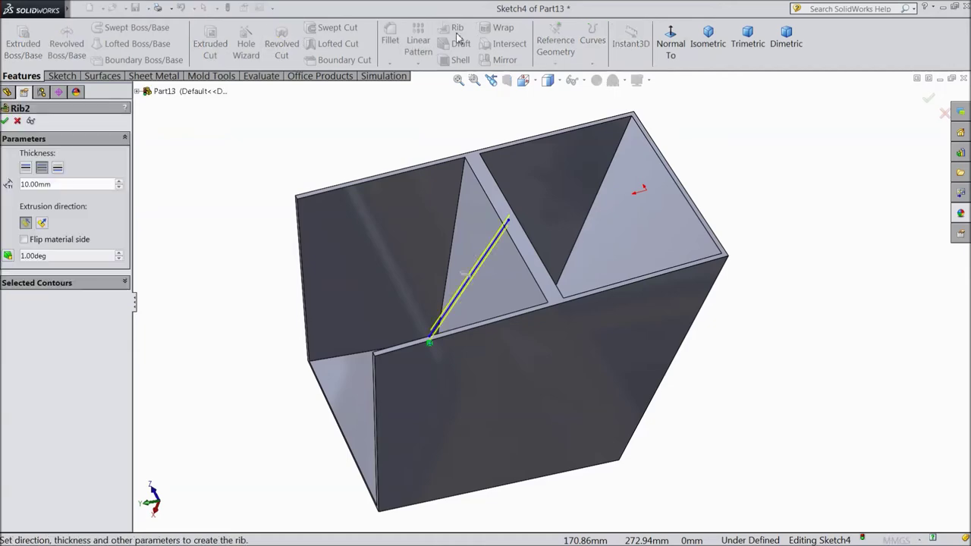
scroll(531, 326, "down", 2)
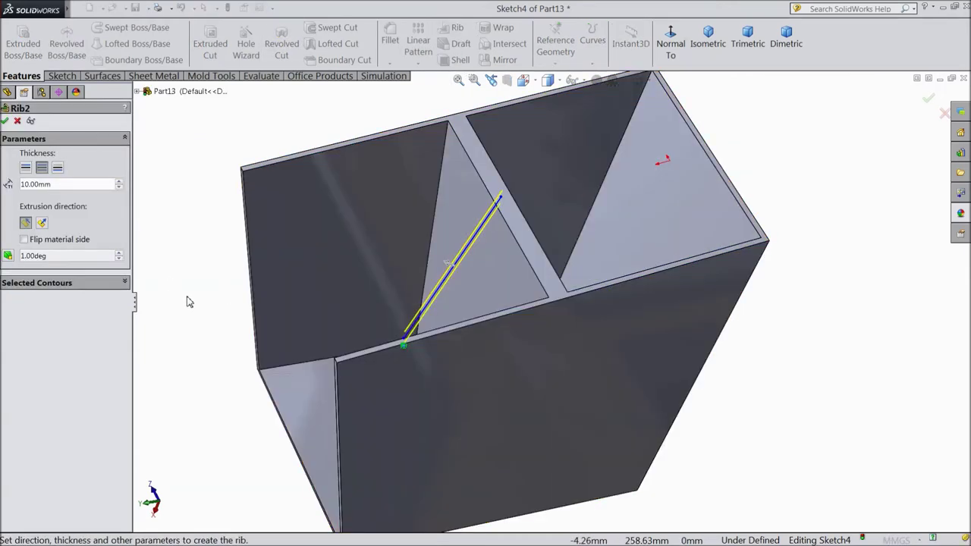
middle_click_drag(189, 302, 186, 234)
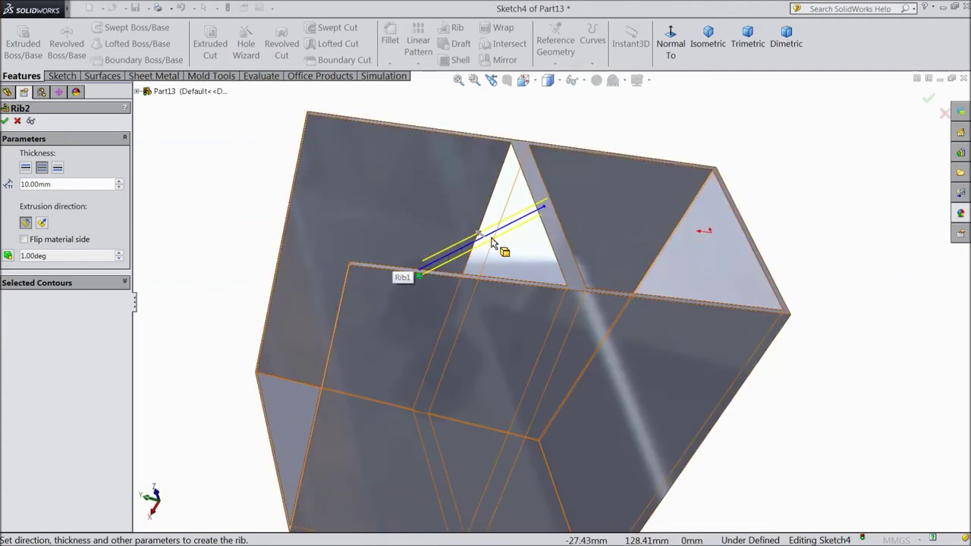
scroll(474, 240, "down", 2)
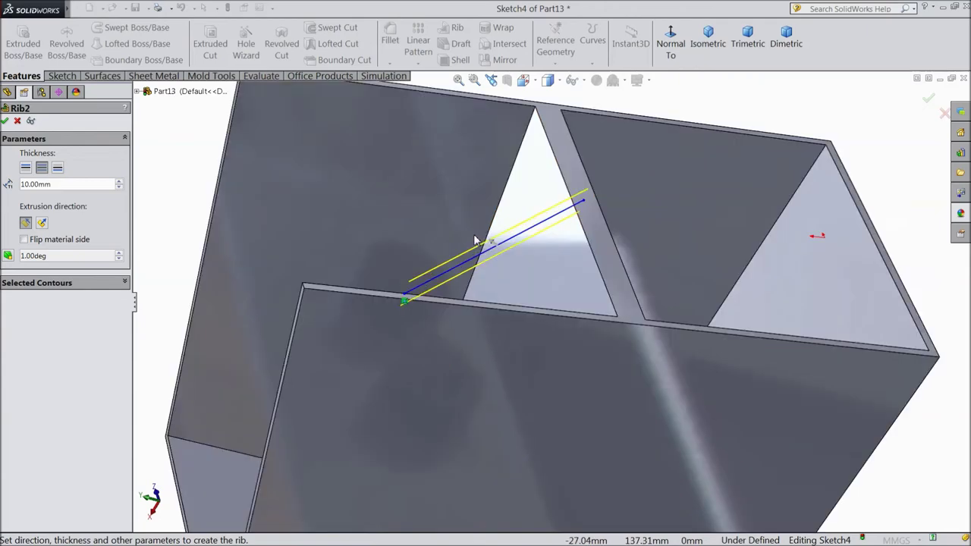
scroll(474, 240, "down", 1)
left_click(500, 249)
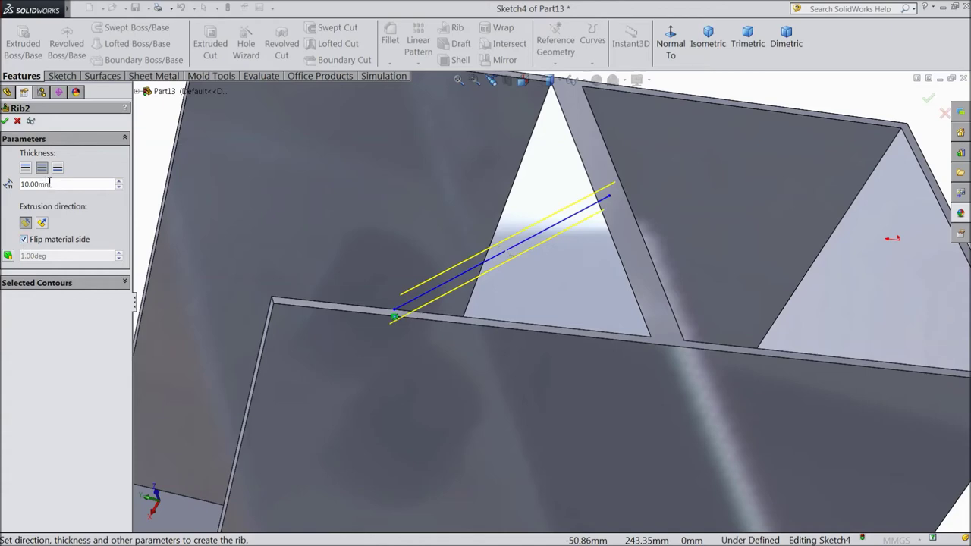
scroll(258, 292, "up", 2)
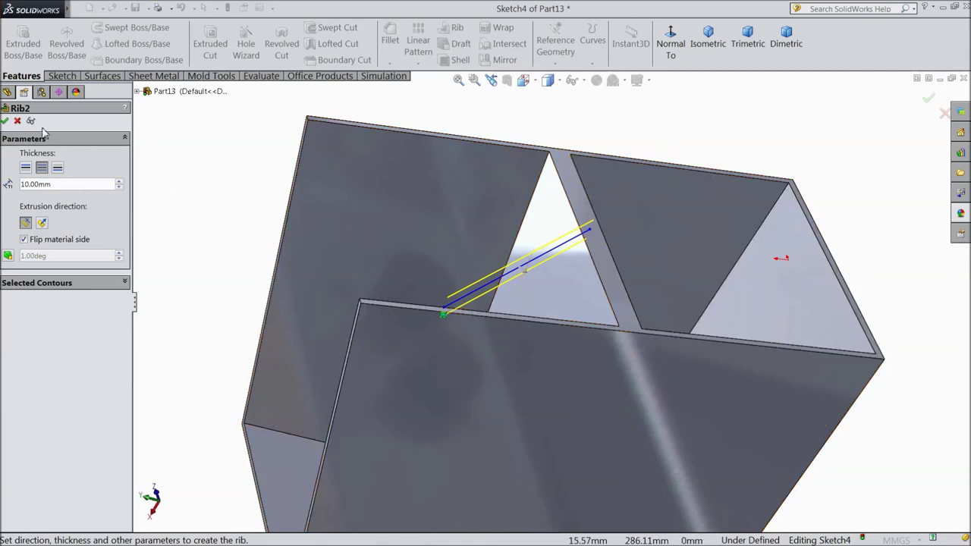
left_click(6, 121)
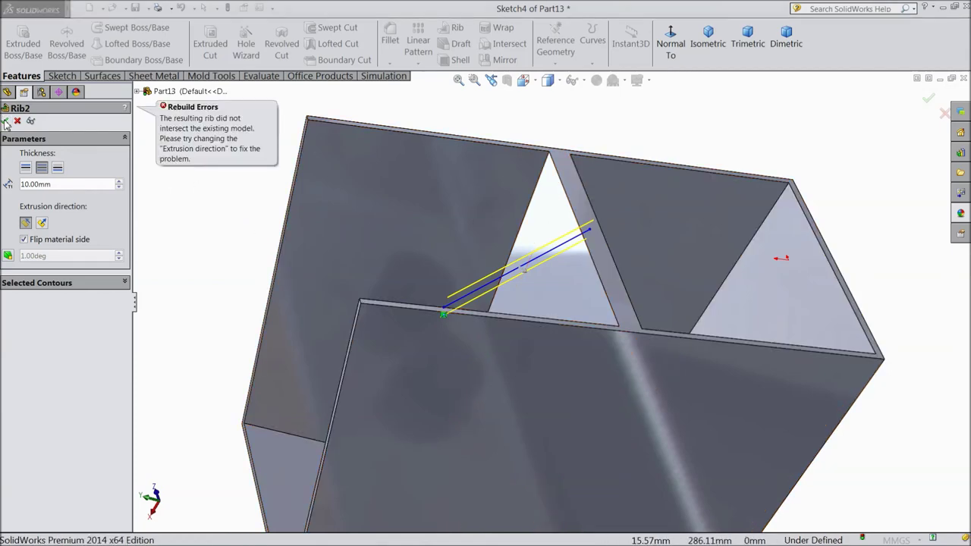
mouse_move(264, 265)
middle_mouse_down()
mouse_move(251, 253)
mouse_move(238, 278)
mouse_move(254, 311)
mouse_move(240, 252)
mouse_move(263, 271)
middle_mouse_up()
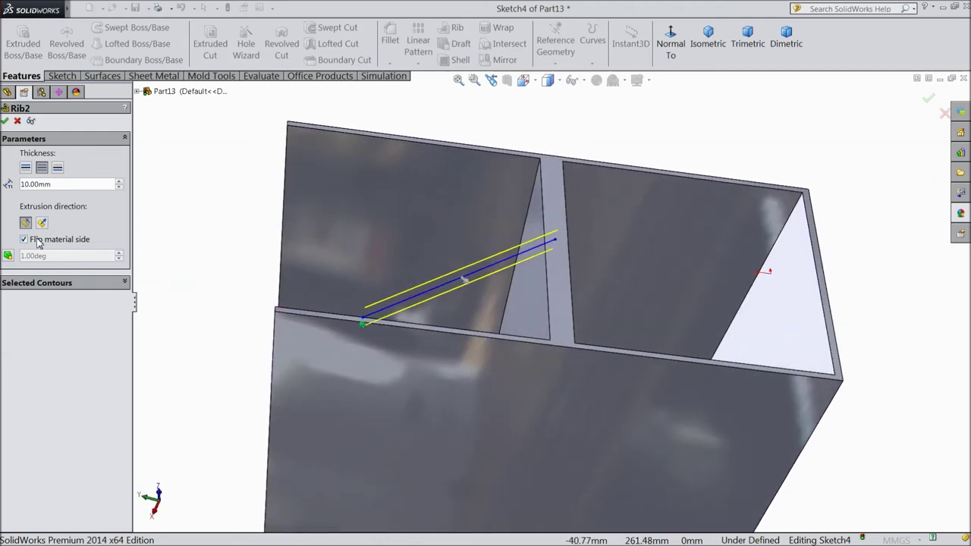
left_click(6, 122)
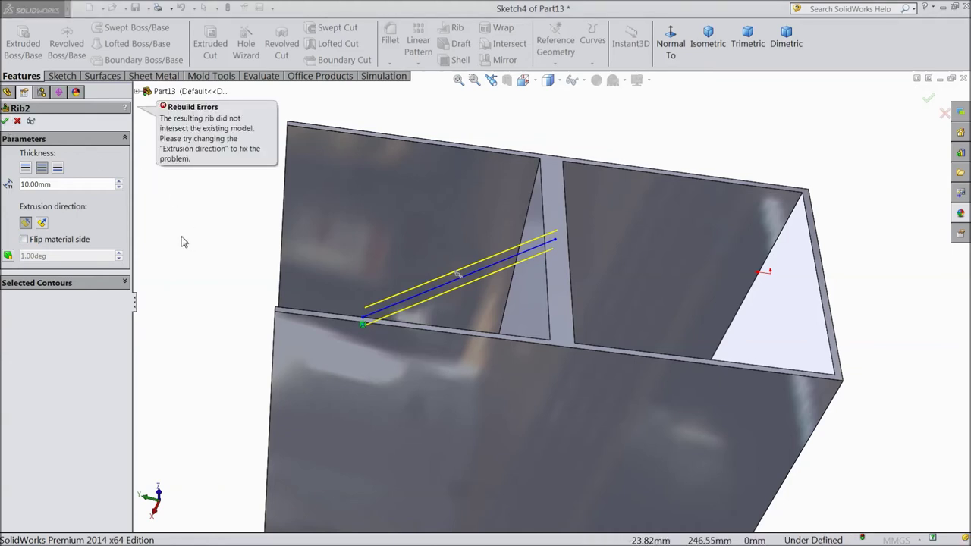
Set the rib thickness to 2 mm and try creating the rib parallel to the sketch again.
left_click_drag(56, 188, 16, 186)
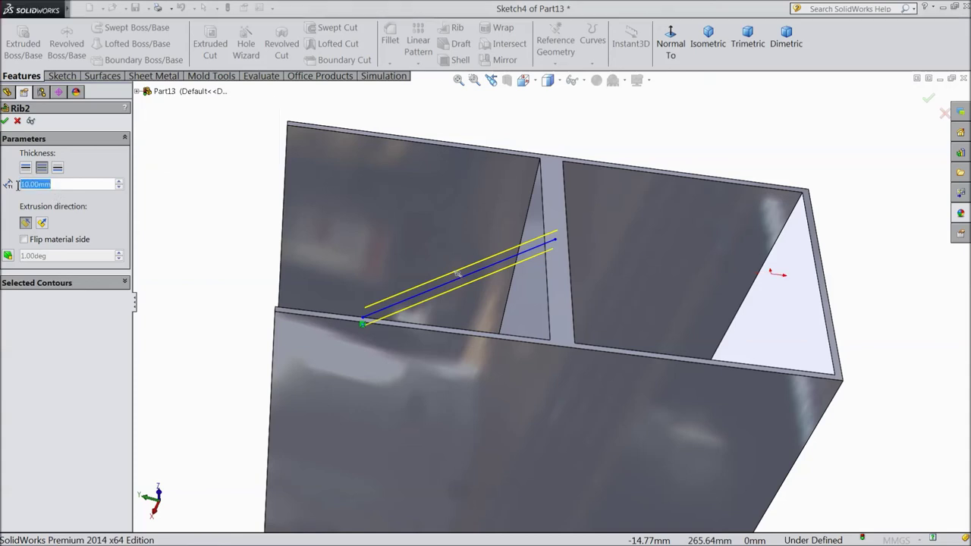
type("2")
key("Return")
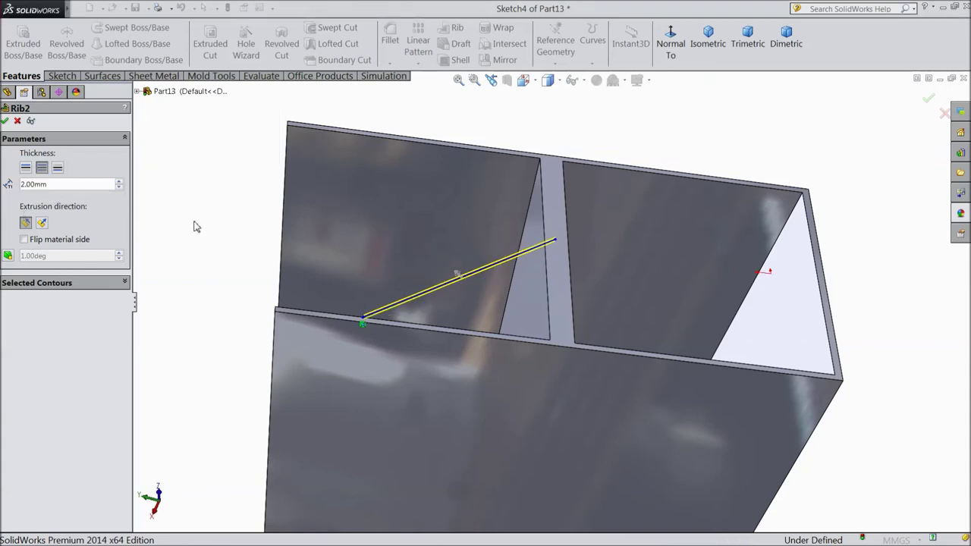
left_click(4, 122)
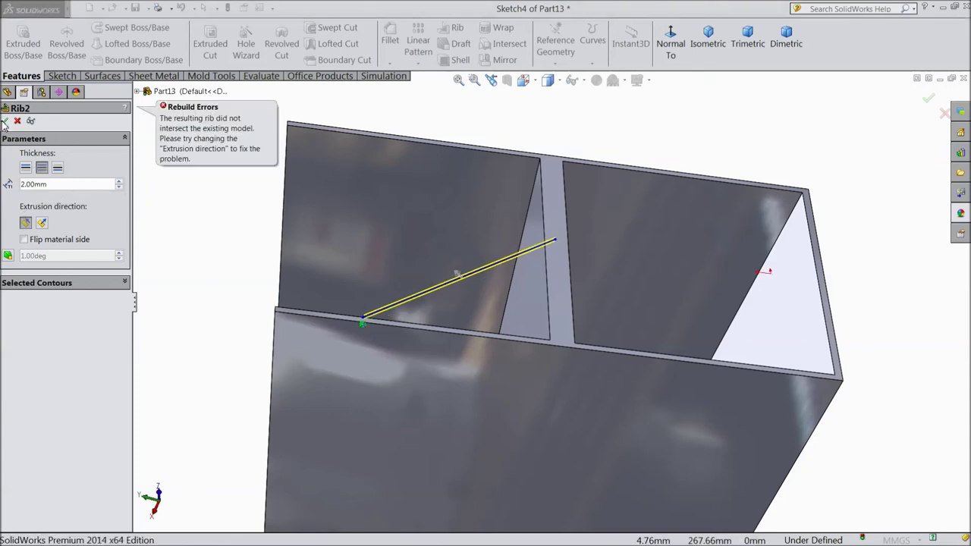
Change the rib's extrusion direction to normal to the sketch, keep the Linear type, and create the rib.
left_click(42, 224)
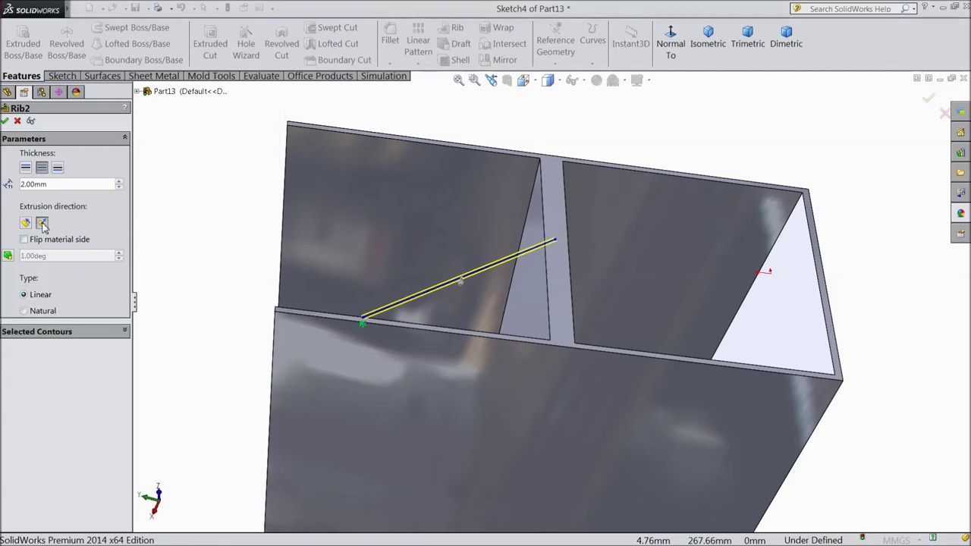
middle_click_drag(211, 259, 233, 264)
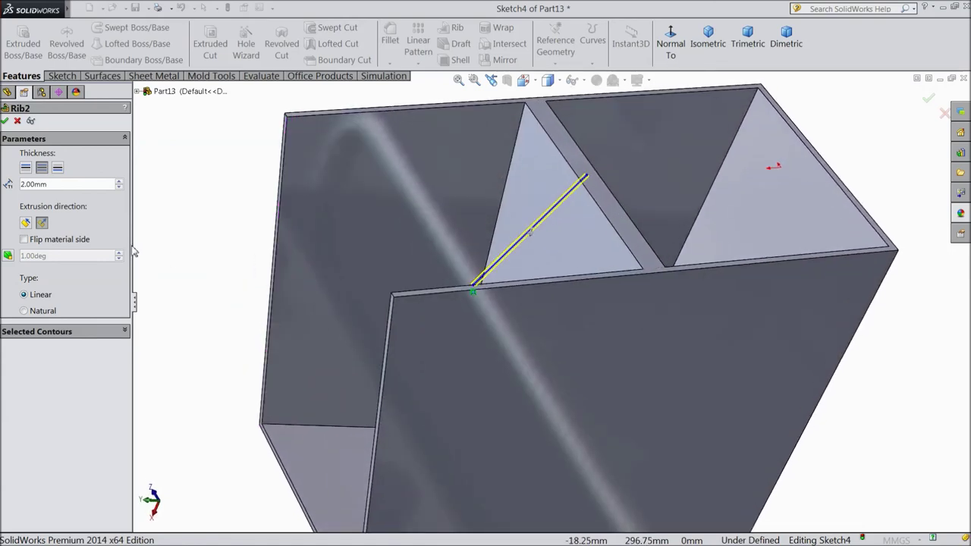
left_click(6, 121)
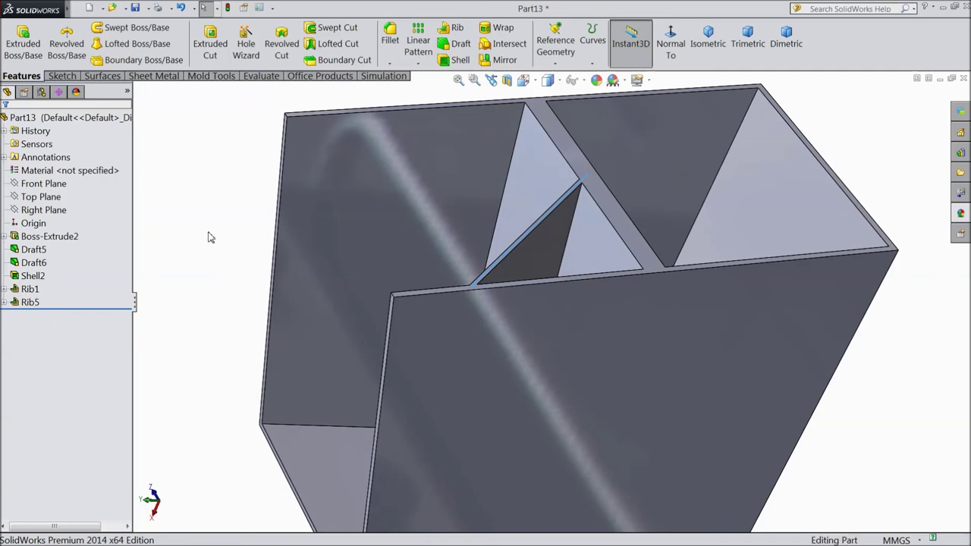